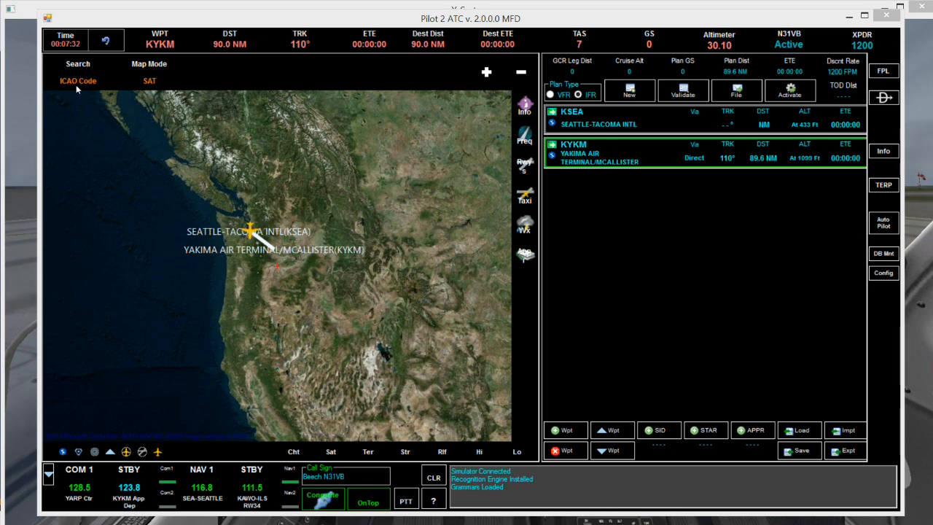
Reset the elapsed time clock and update the altimeter setting to 30.10.
{"action": "left_click", "coordinate": [58, 38]}
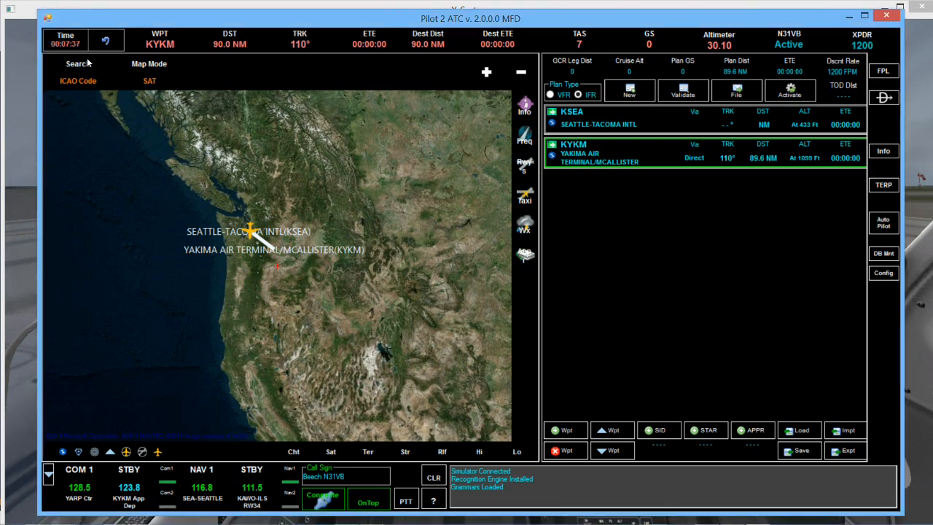
{"action": "left_click", "coordinate": [106, 43]}
{"action": "left_click", "coordinate": [61, 36]}
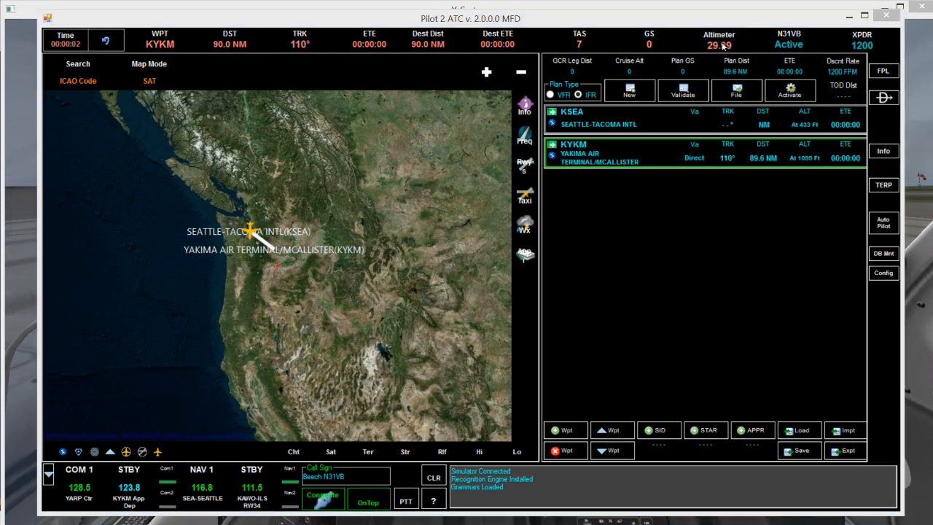
{"action": "left_click", "coordinate": [720, 45]}
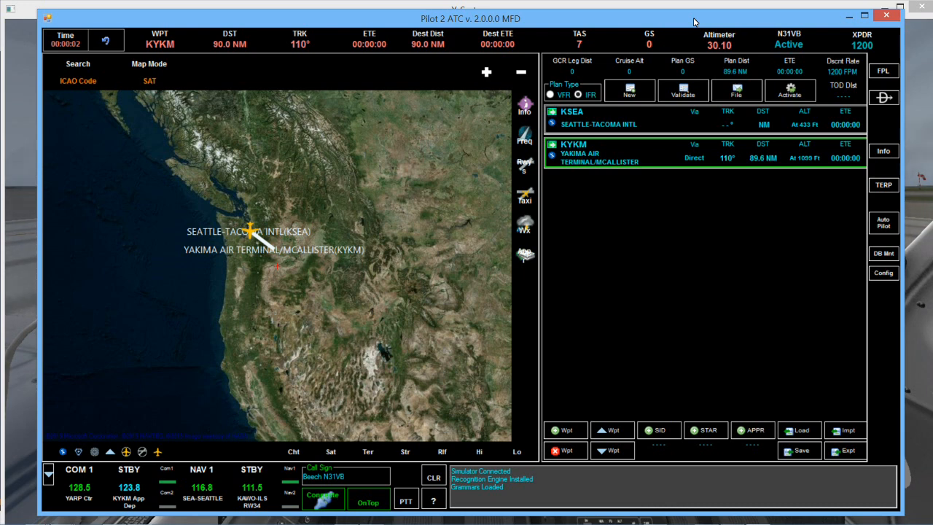
Switch the aircraft status to Standby and set the transponder code to 3365.
{"action": "left_click", "coordinate": [795, 48]}
{"action": "left_click", "coordinate": [794, 48]}
{"action": "left_click", "coordinate": [794, 48]}
{"action": "left_click", "coordinate": [794, 47]}
{"action": "left_click", "coordinate": [794, 48]}
{"action": "left_click", "coordinate": [865, 47]}
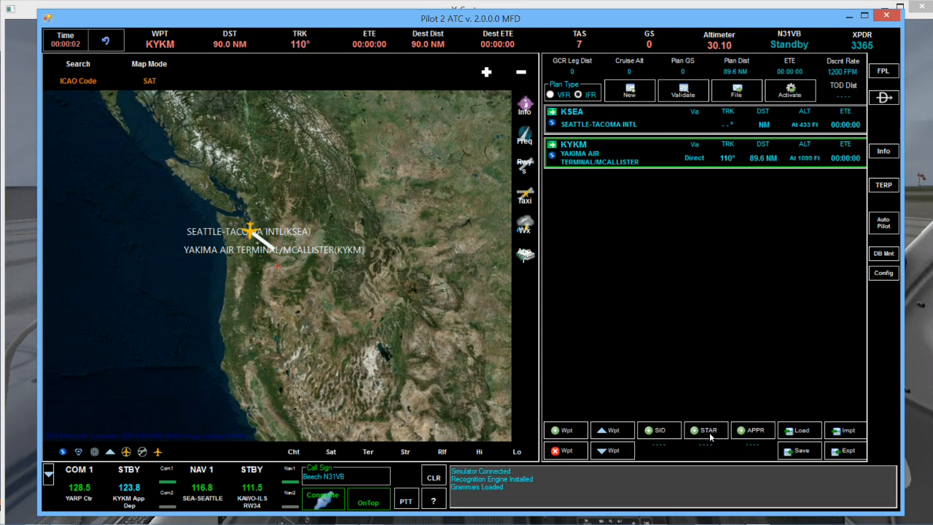
Load the HAROB4 departure from runway RW16L at KSEA with the FEPOT enroute transition.
{"action": "left_click", "coordinate": [659, 430]}
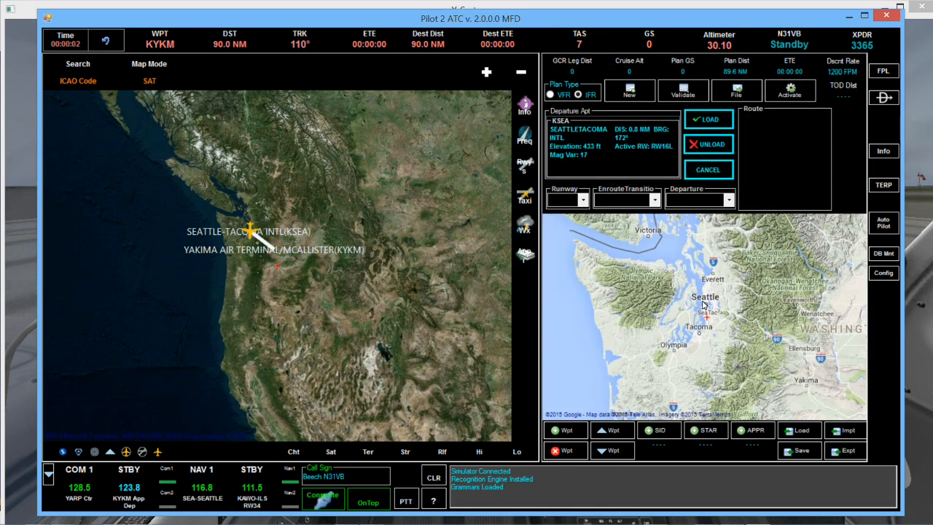
{"action": "left_click", "coordinate": [583, 200]}
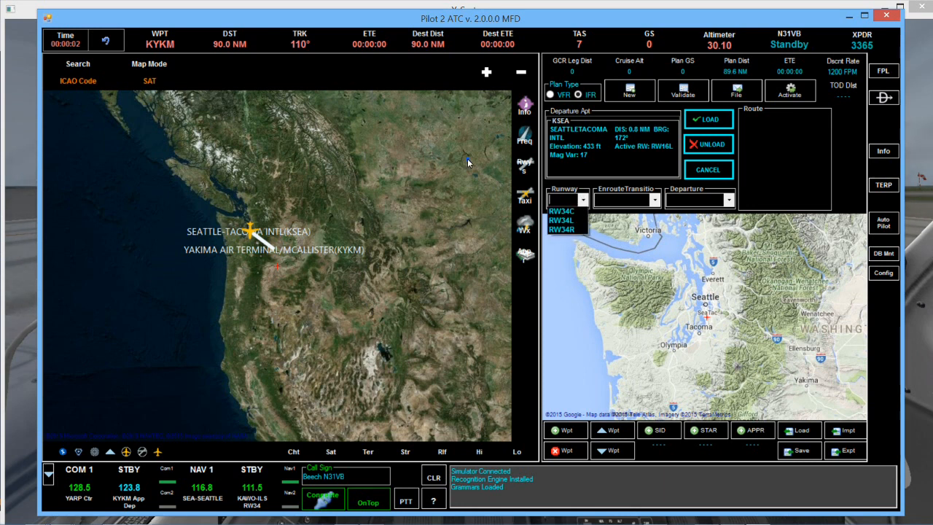
{"action": "left_click", "coordinate": [457, 193]}
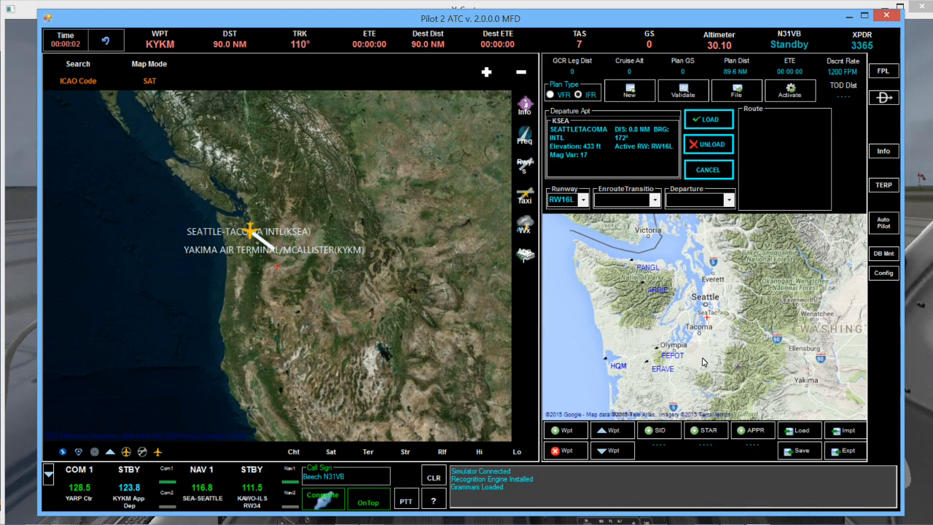
{"action": "left_click", "coordinate": [657, 350]}
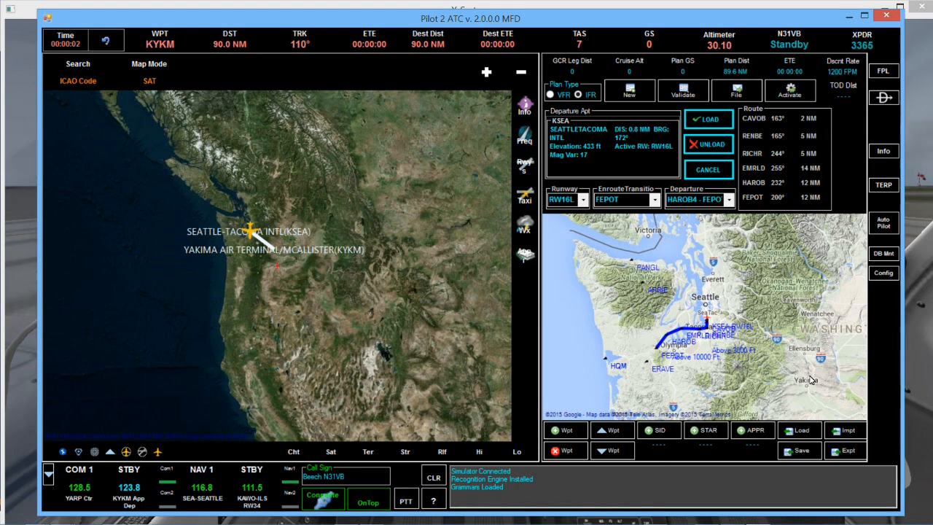
{"action": "left_click", "coordinate": [709, 172]}
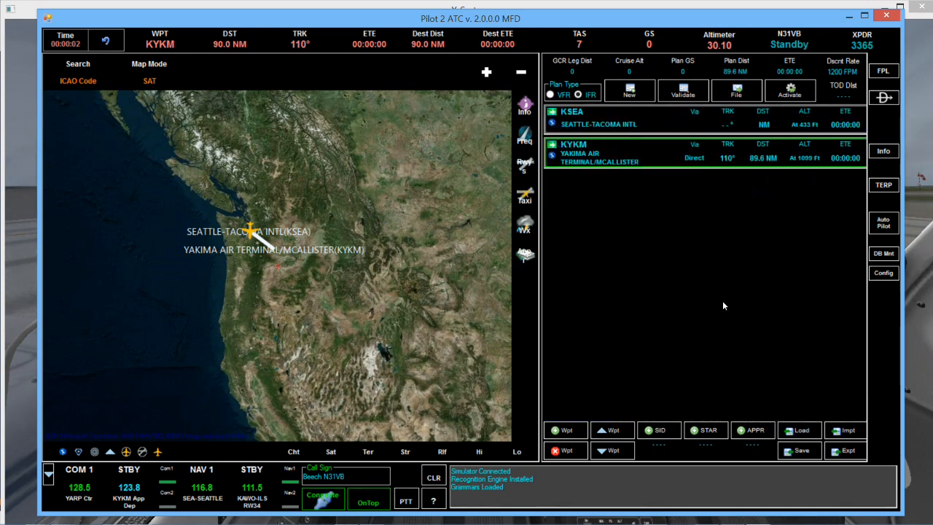
Load the ILS-Y-RW27 approach to runway RW27 at KYKM with the CIDOG transition.
{"action": "left_click", "coordinate": [753, 432]}
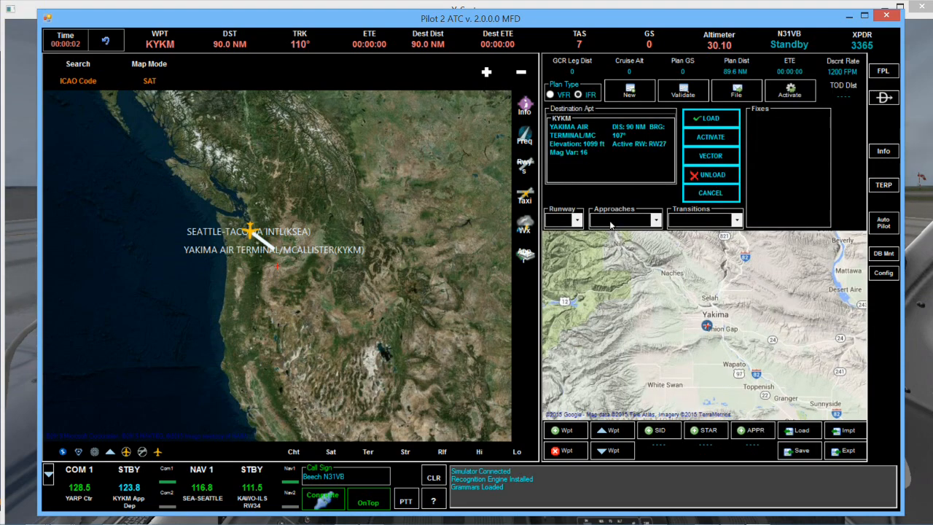
{"action": "left_click", "coordinate": [576, 220]}
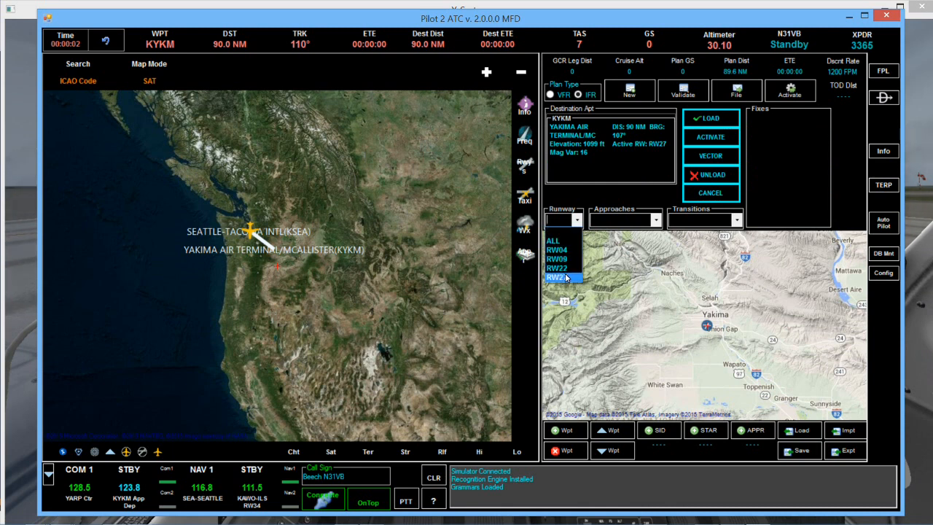
{"action": "left_click", "coordinate": [566, 277]}
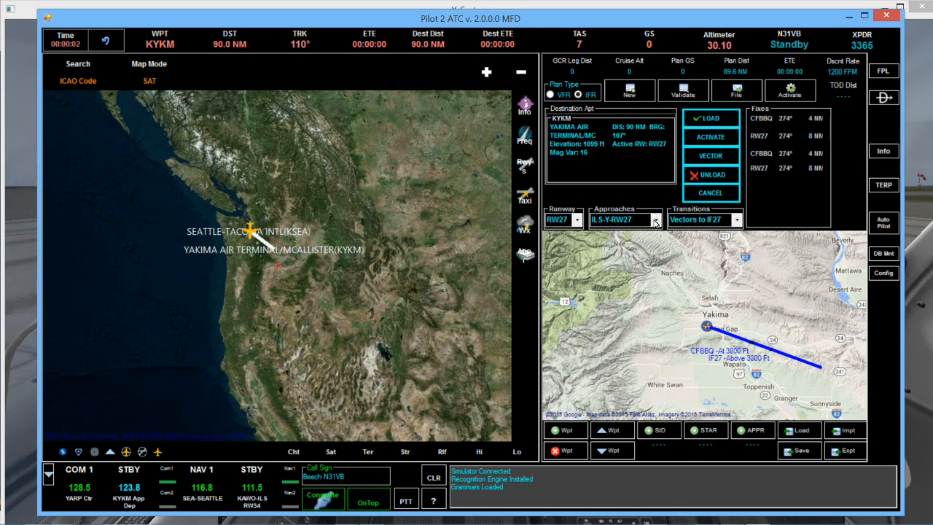
{"action": "left_click", "coordinate": [737, 220]}
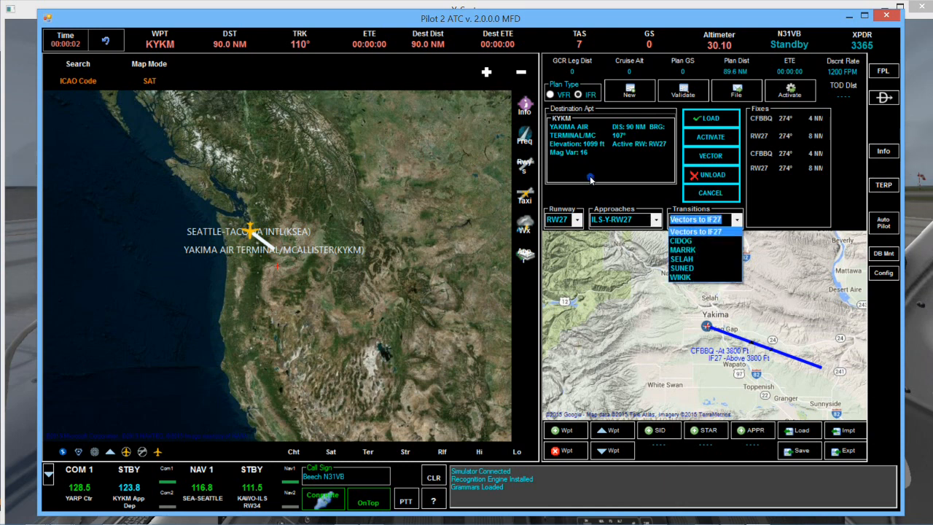
{"action": "left_click", "coordinate": [724, 242]}
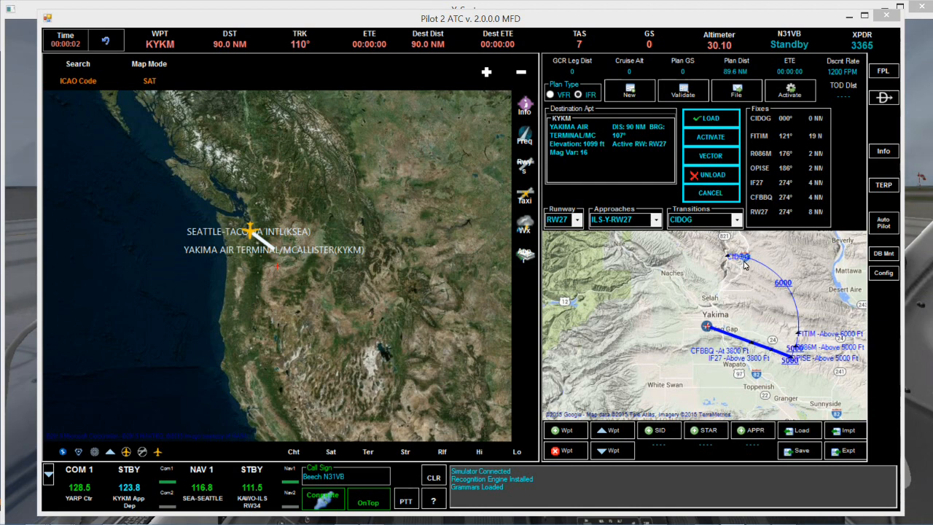
{"action": "left_click", "coordinate": [706, 124]}
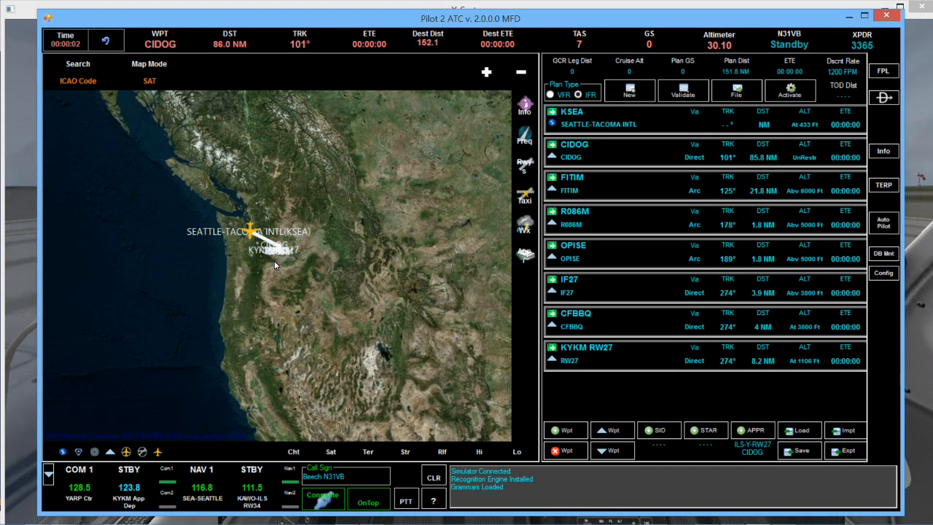
Switch the map to the satellite view around the Yakima arrival route.
{"action": "scroll", "coordinate": [274, 260], "scroll_direction": "up", "scroll_amount": 3}
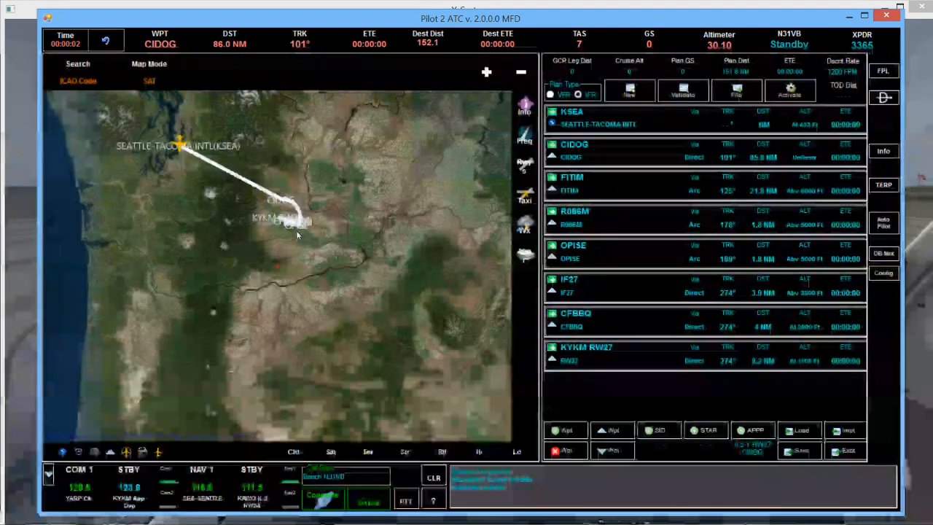
{"action": "scroll", "coordinate": [277, 264], "scroll_direction": "up", "scroll_amount": 1}
{"action": "scroll", "coordinate": [255, 223], "scroll_direction": "up", "scroll_amount": 1}
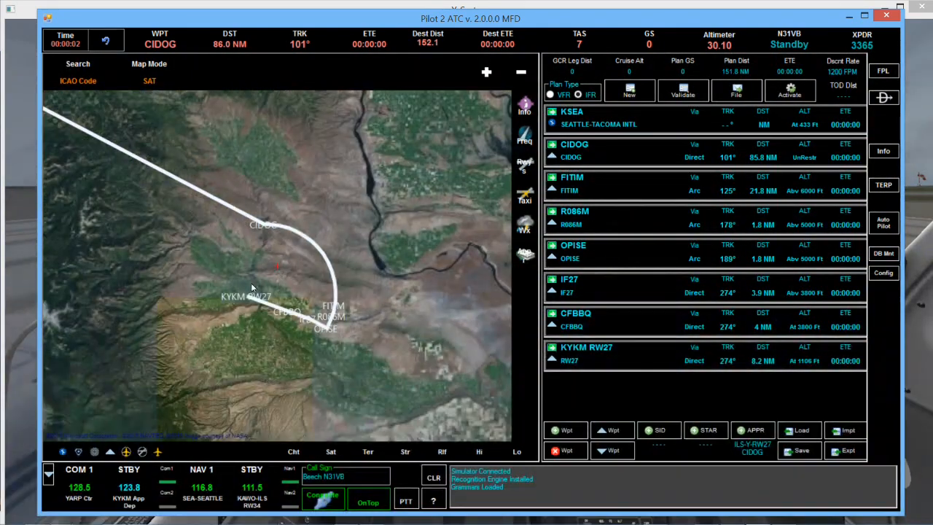
{"action": "left_click_drag", "start_coordinate": [218, 264], "coordinate": [316, 294]}
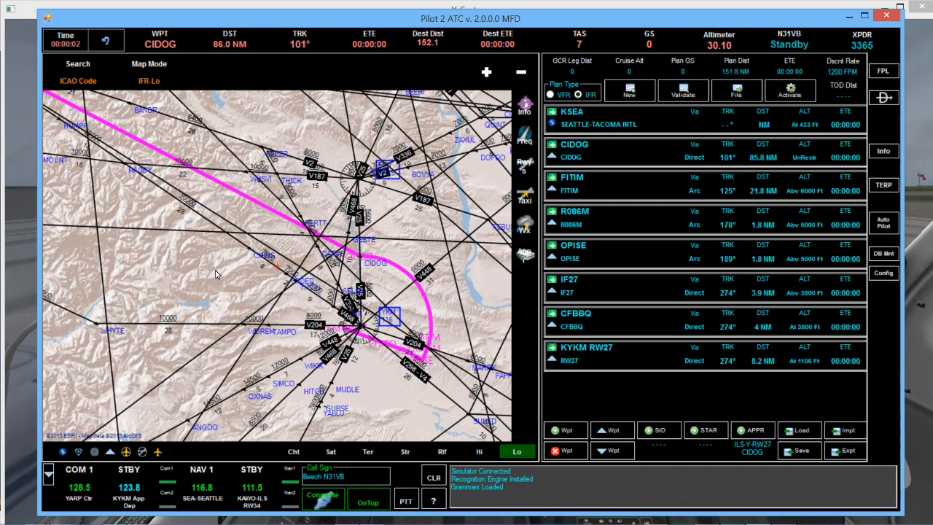
{"action": "left_click", "coordinate": [331, 451]}
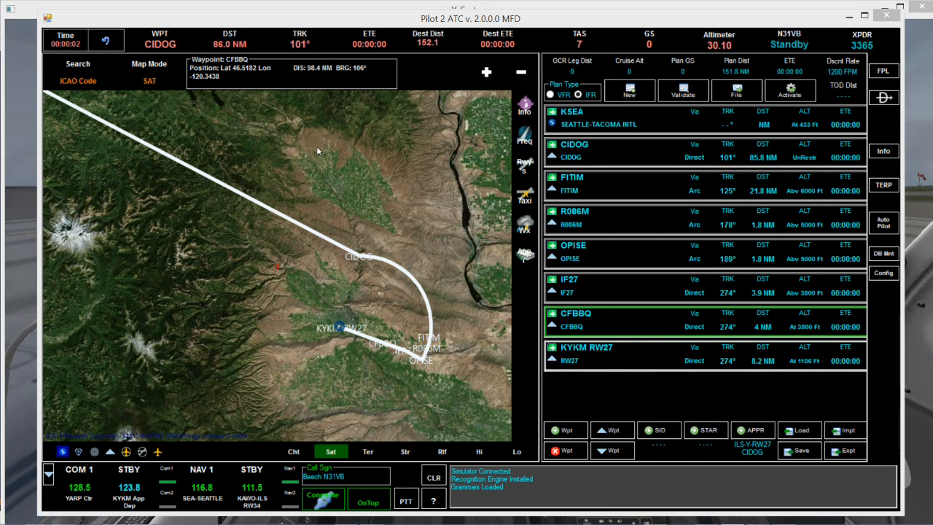
Open the KYKM airport information and step through its runway details.
{"action": "left_click", "coordinate": [339, 329]}
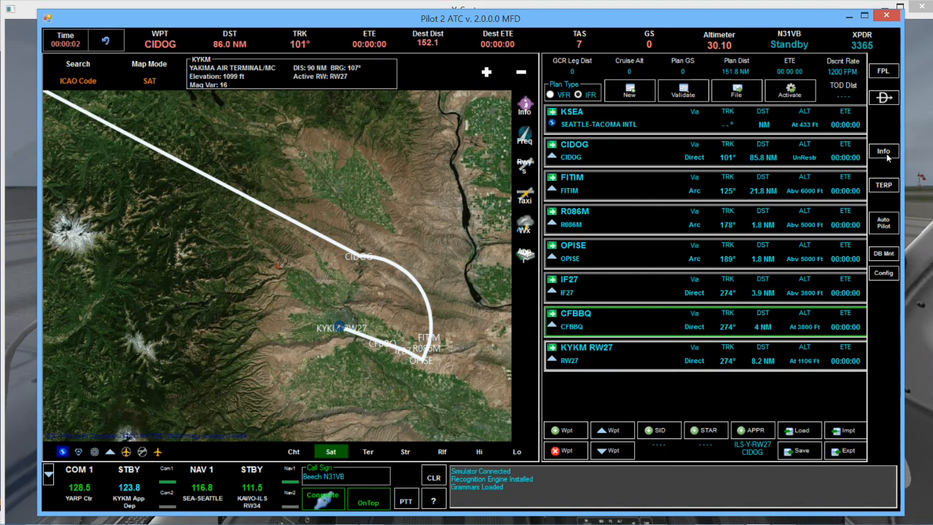
{"action": "left_click", "coordinate": [887, 155]}
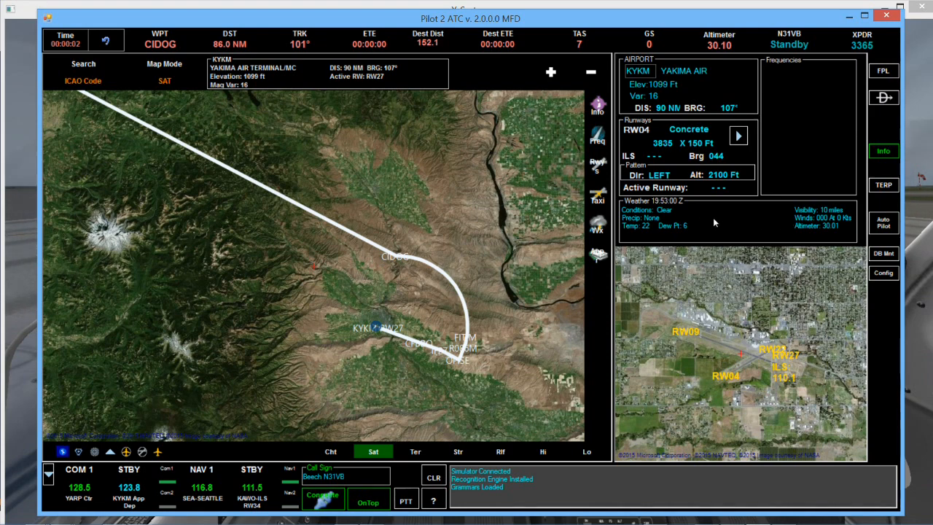
{"action": "left_click", "coordinate": [738, 136]}
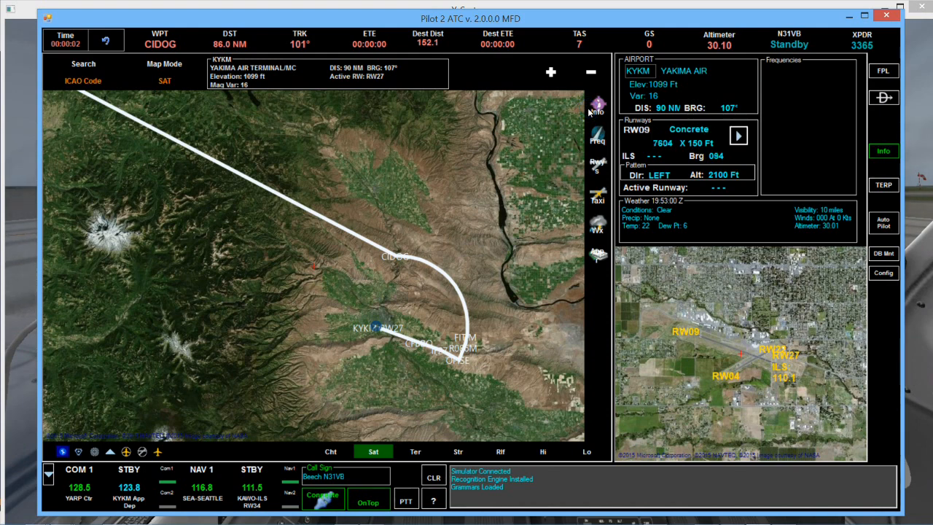
{"action": "left_click", "coordinate": [738, 137]}
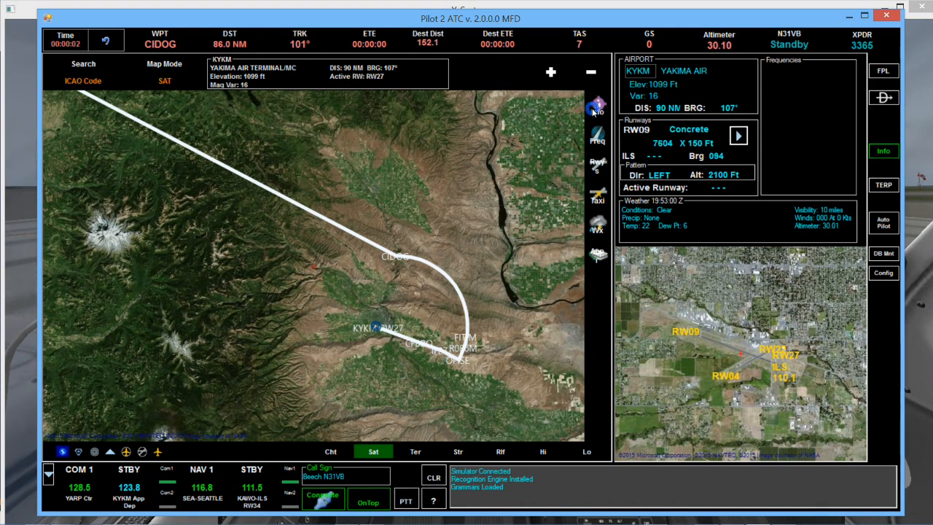
{"action": "left_click", "coordinate": [738, 136]}
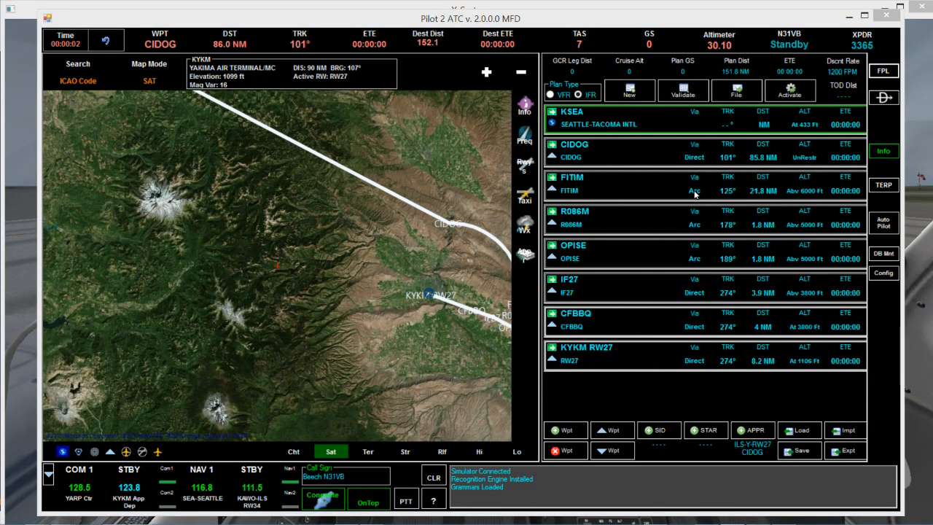
Open the terminal procedure chart viewer and load the EGLL_ILSRWY_27R PDF chart from the UK charts folder.
{"action": "left_click", "coordinate": [883, 186]}
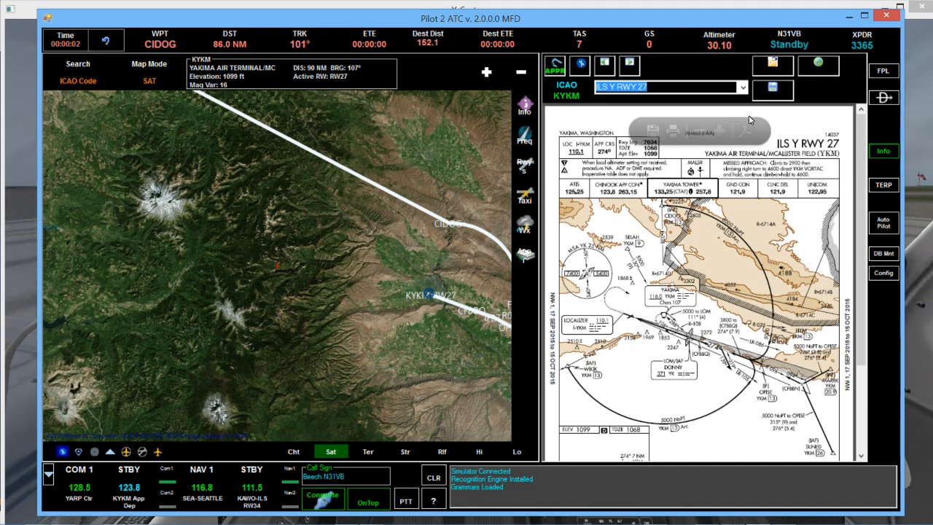
{"action": "left_click", "coordinate": [741, 87]}
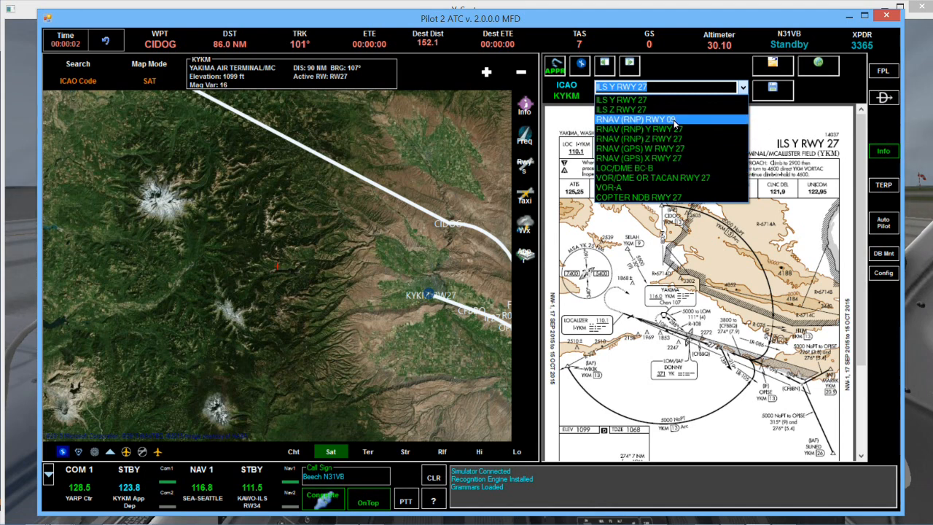
{"action": "left_click", "coordinate": [777, 130]}
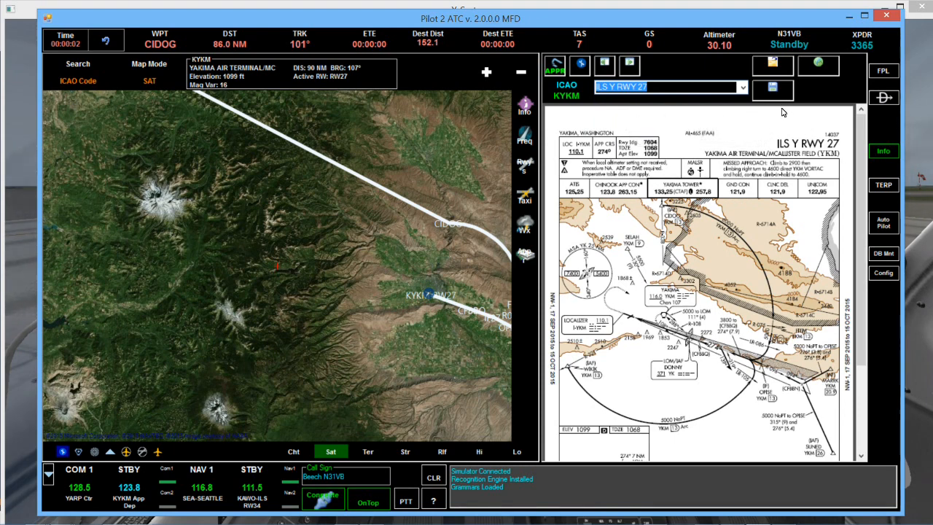
{"action": "left_click", "coordinate": [773, 64]}
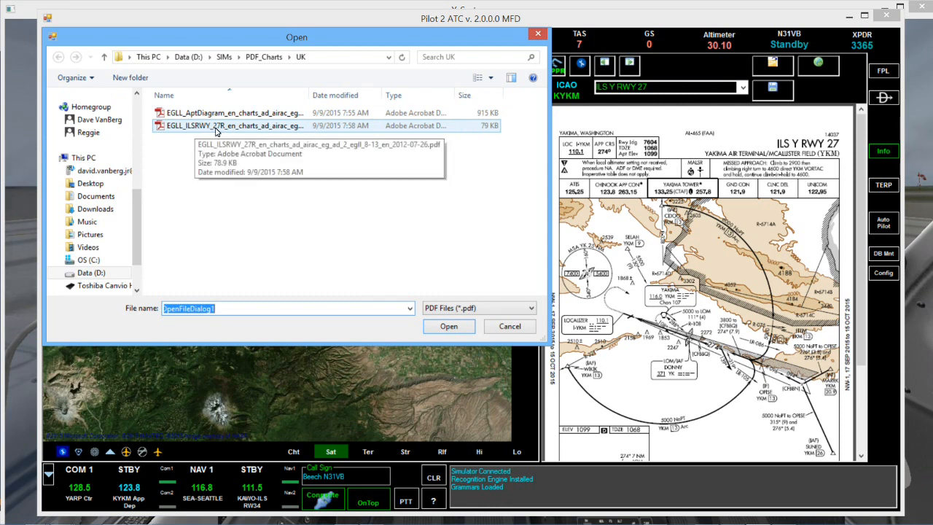
{"action": "left_click", "coordinate": [179, 128]}
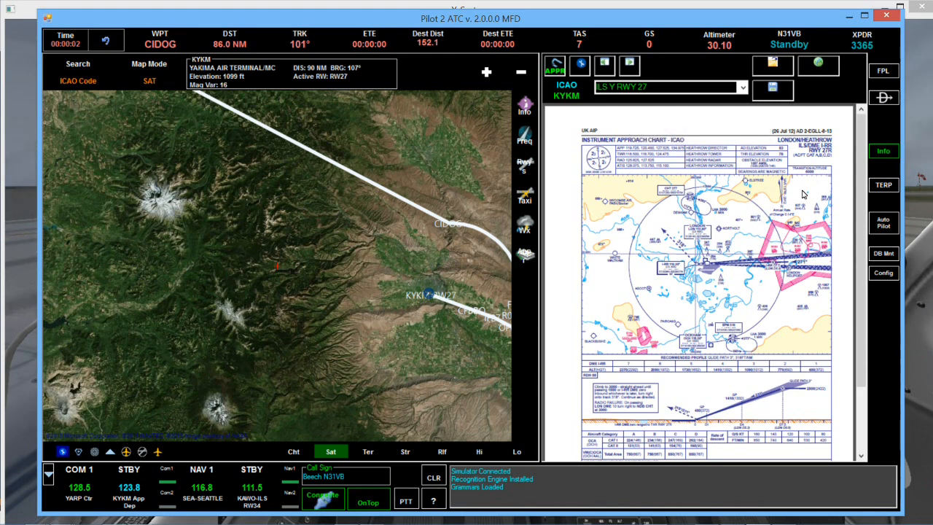
Return to the flight plan, then open the configuration settings and browse each settings tab.
{"action": "left_click", "coordinate": [885, 72]}
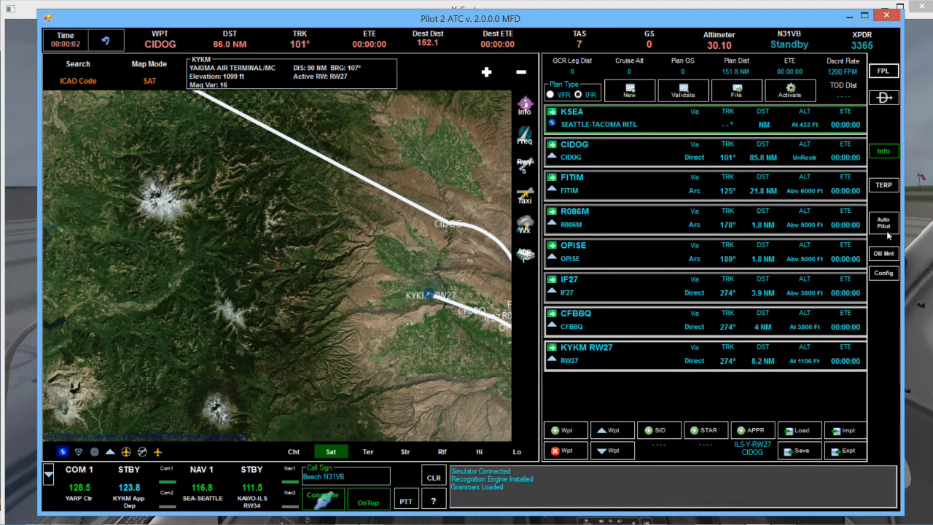
{"action": "left_click", "coordinate": [884, 273]}
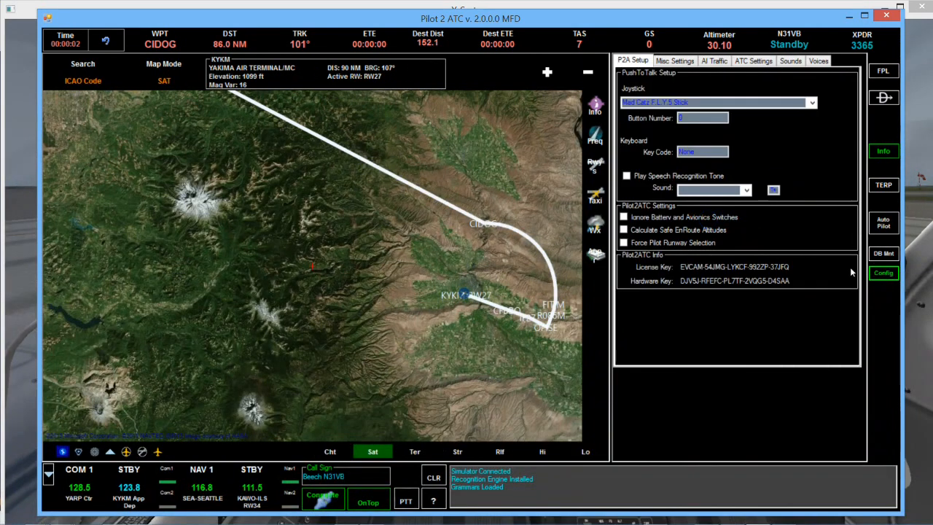
{"action": "left_click", "coordinate": [677, 62]}
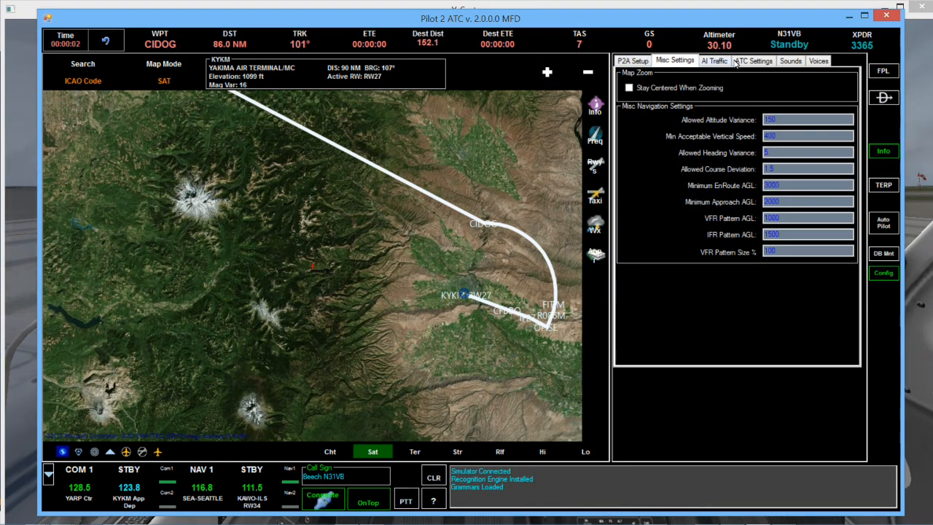
{"action": "left_click", "coordinate": [758, 61]}
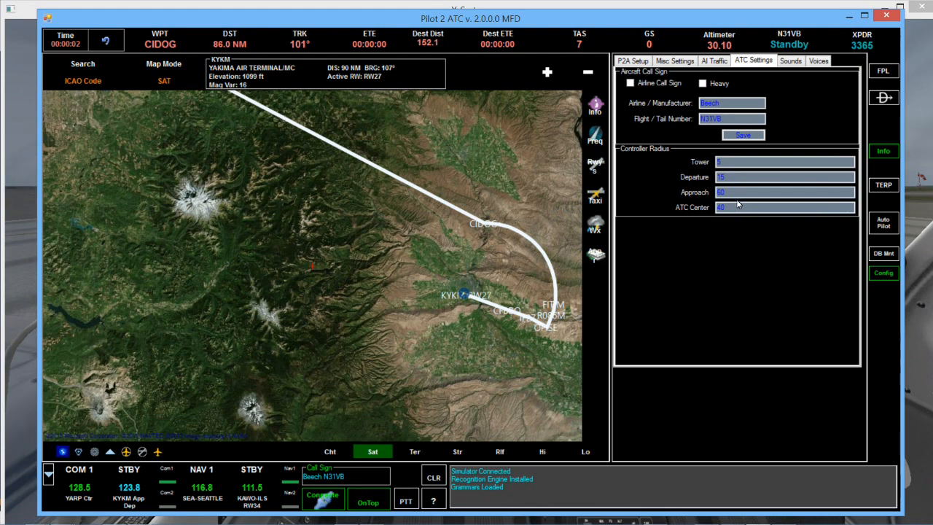
{"action": "left_click", "coordinate": [790, 62]}
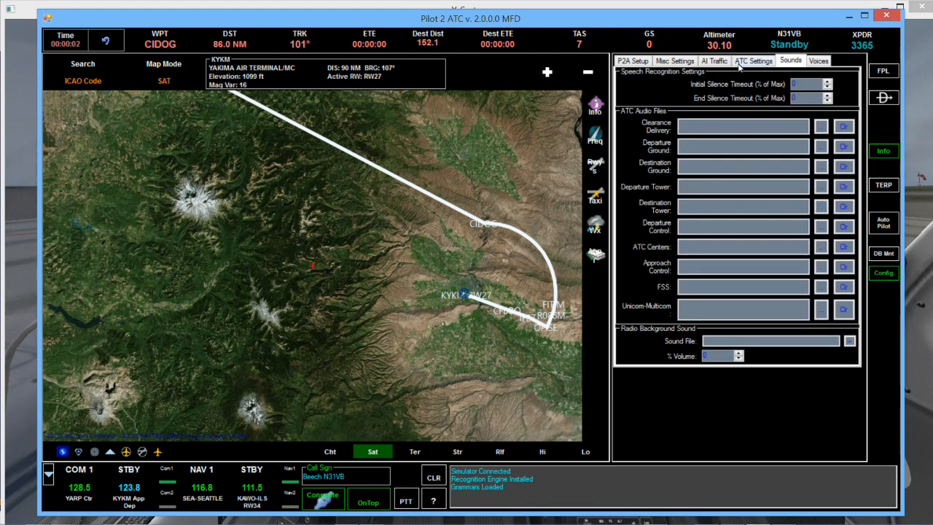
{"action": "left_click", "coordinate": [710, 63]}
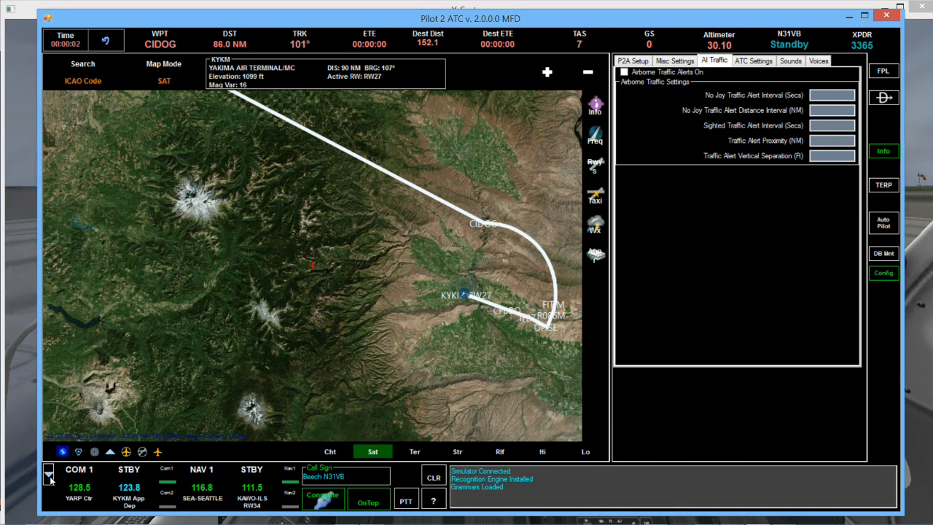
Collapse the MFD to its compact bar and reposition it over the cockpit view.
{"action": "left_click", "coordinate": [48, 474]}
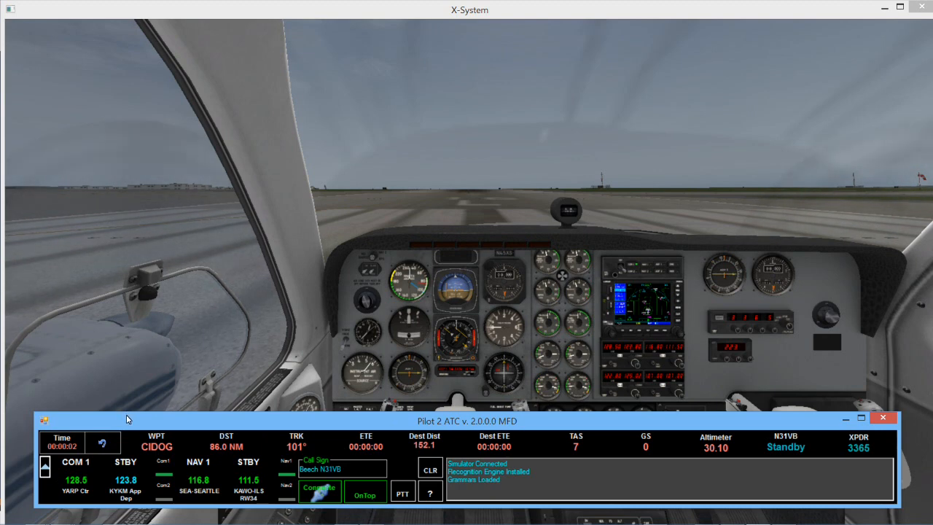
{"action": "mouse_move", "coordinate": [131, 416]}
{"action": "left_mouse_down"}
{"action": "mouse_move", "coordinate": [139, 395]}
{"action": "mouse_move", "coordinate": [138, 418]}
{"action": "left_mouse_up"}
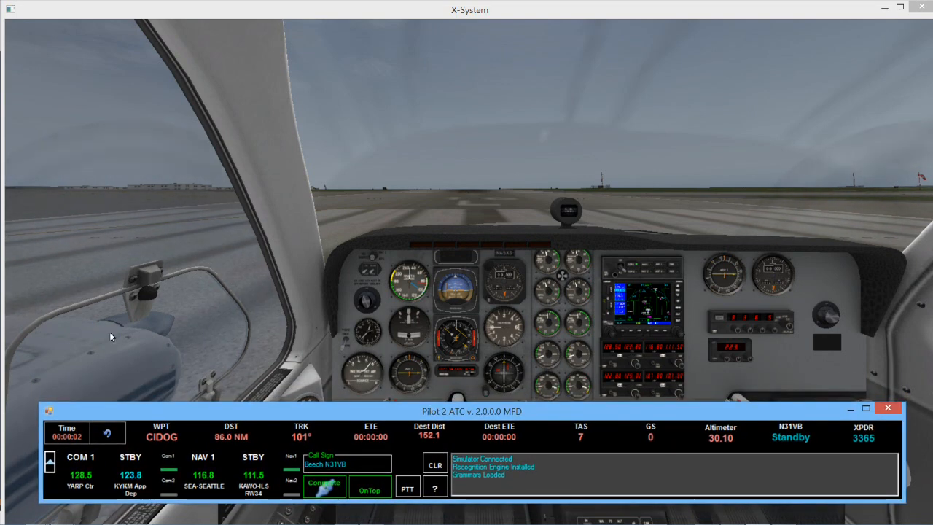
{"action": "left_click_drag", "start_coordinate": [138, 418], "coordinate": [202, 405]}
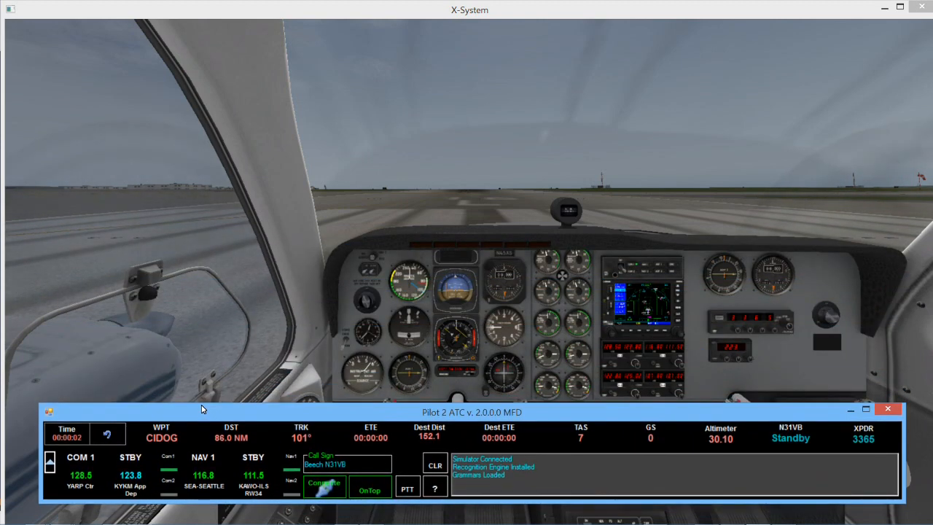
{"action": "left_click", "coordinate": [50, 462]}
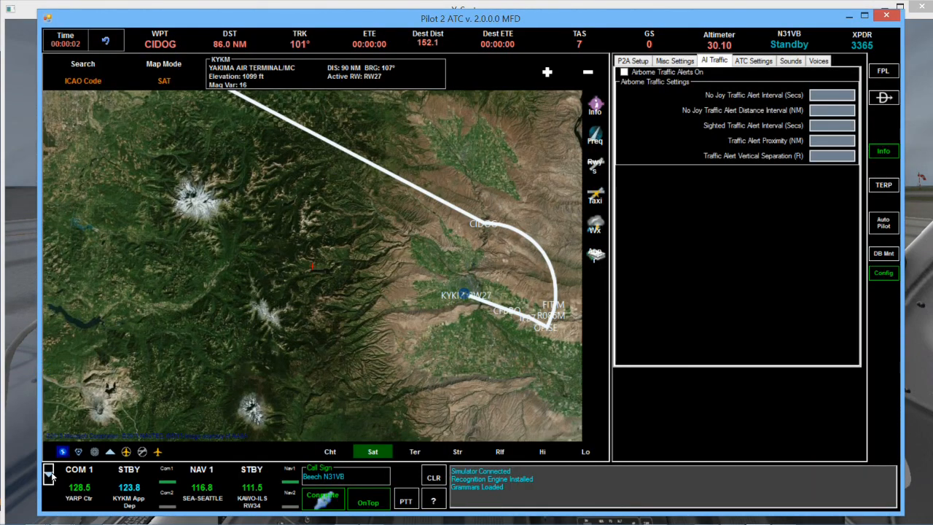
{"action": "left_click", "coordinate": [50, 475]}
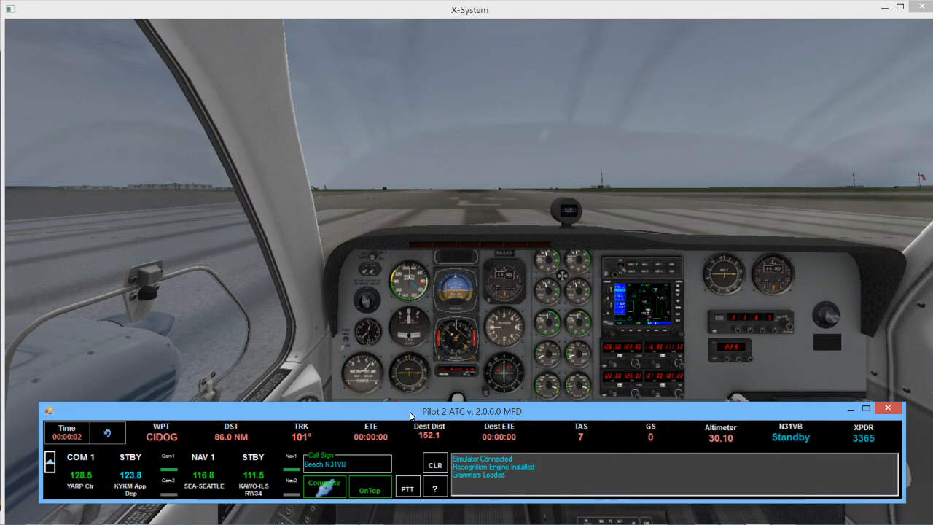
{"action": "left_click_drag", "start_coordinate": [410, 415], "coordinate": [409, 429]}
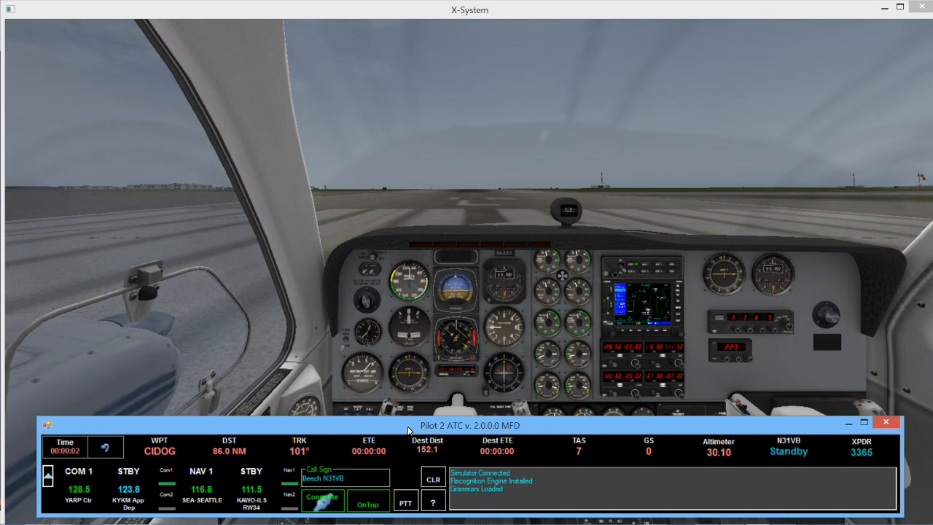